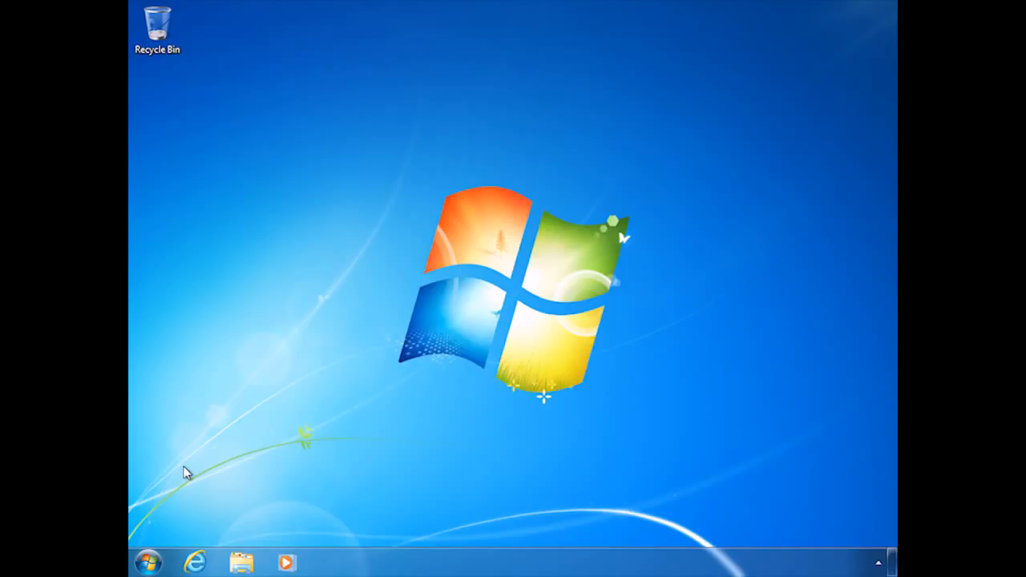
Open the computer's network adapter settings from the Network and Sharing Center in Control Panel.
left_click(148, 562)
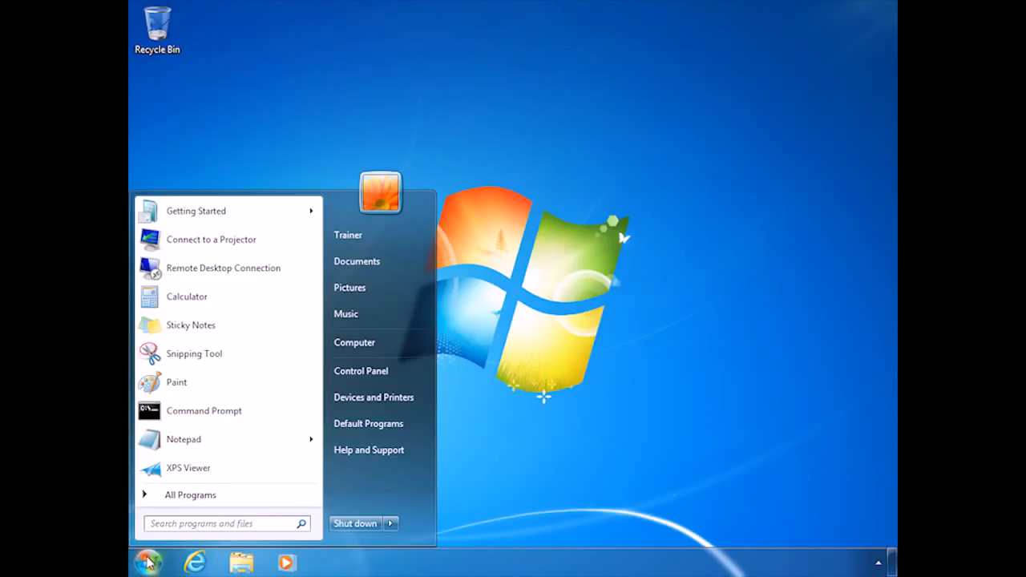
left_click(403, 374)
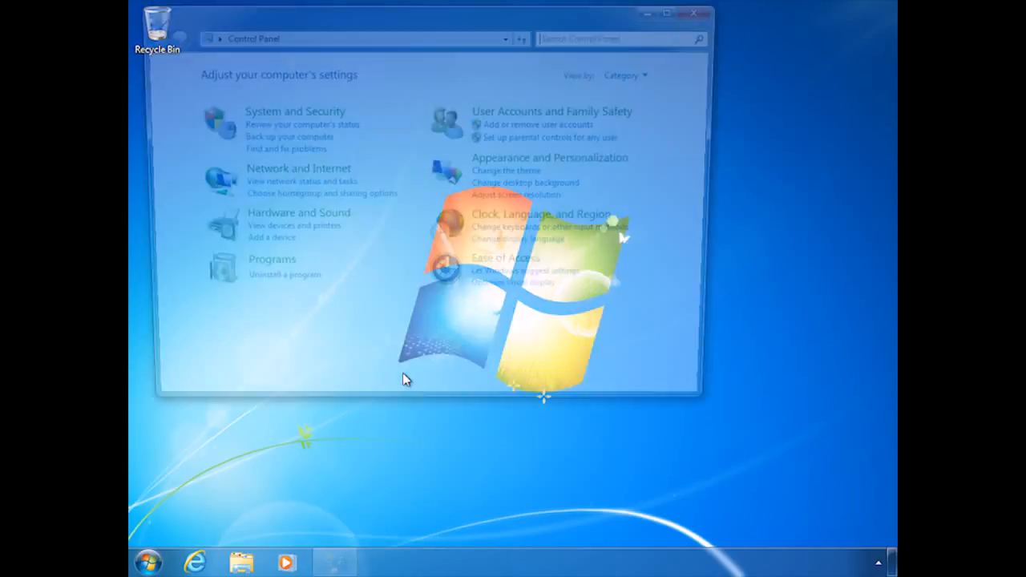
left_click(306, 174)
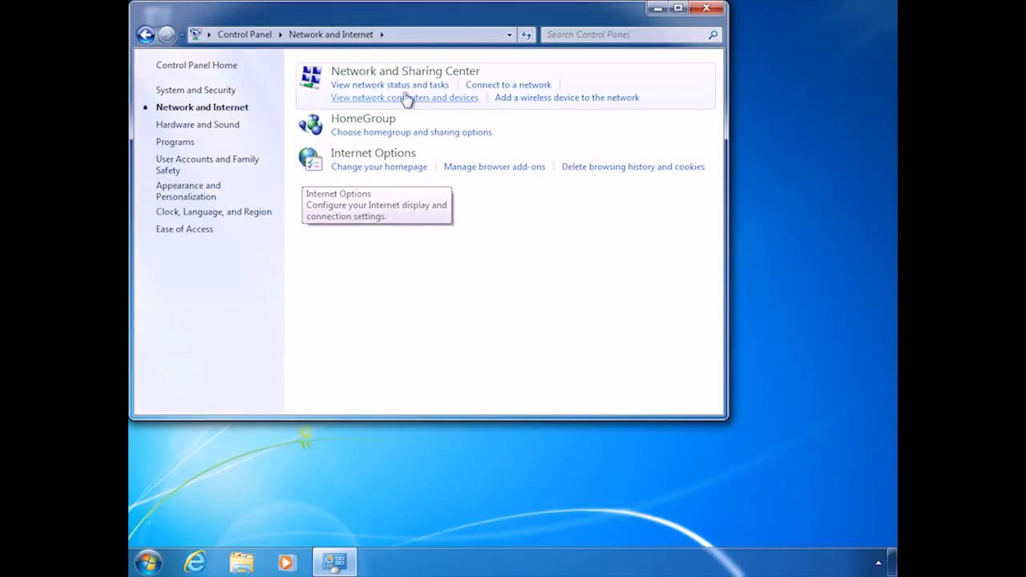
left_click(368, 74)
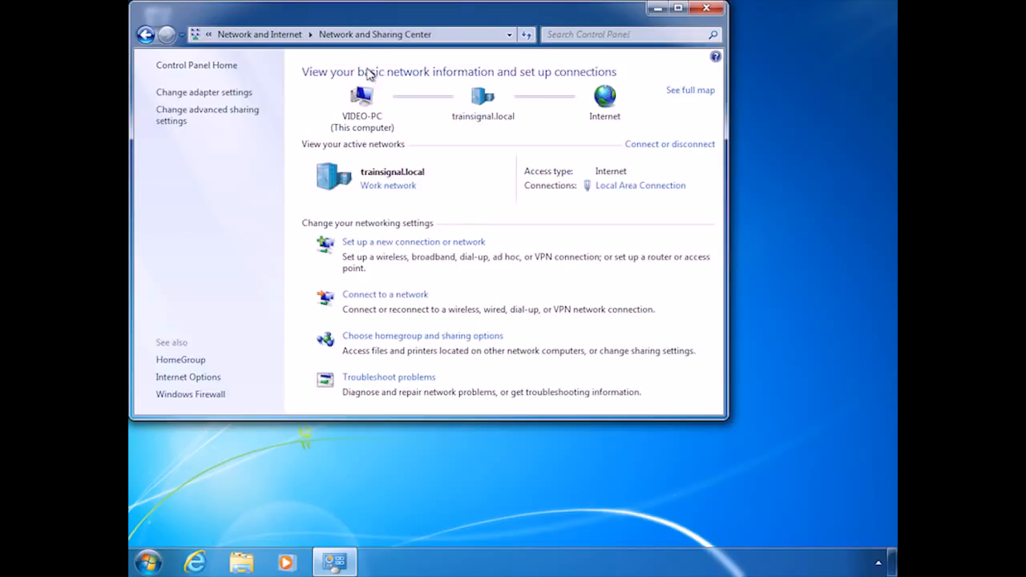
left_click(183, 97)
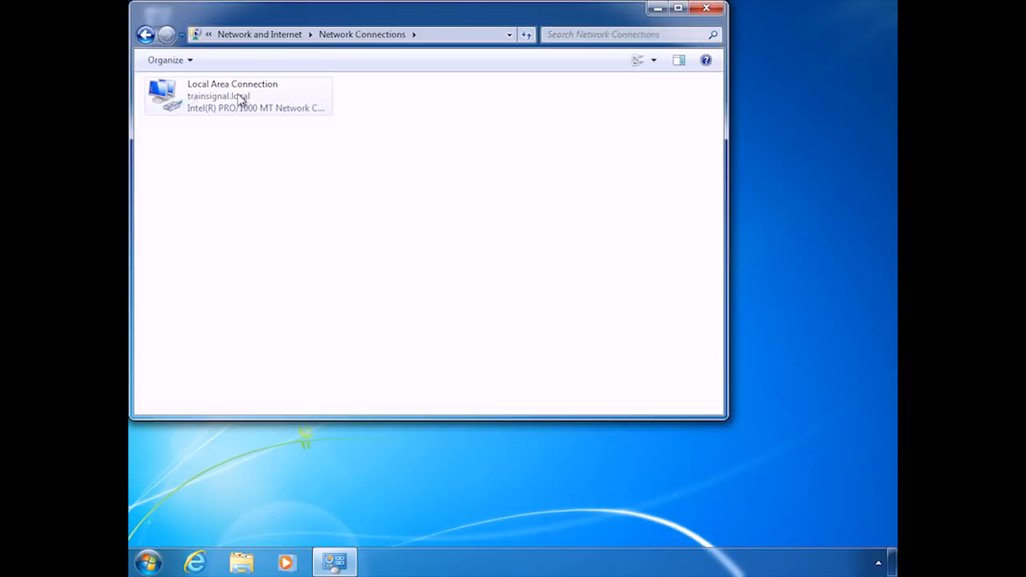
Open the Internet Protocol Version 4 (TCP/IPv4) properties of the Local Area Connection.
right_click(169, 93)
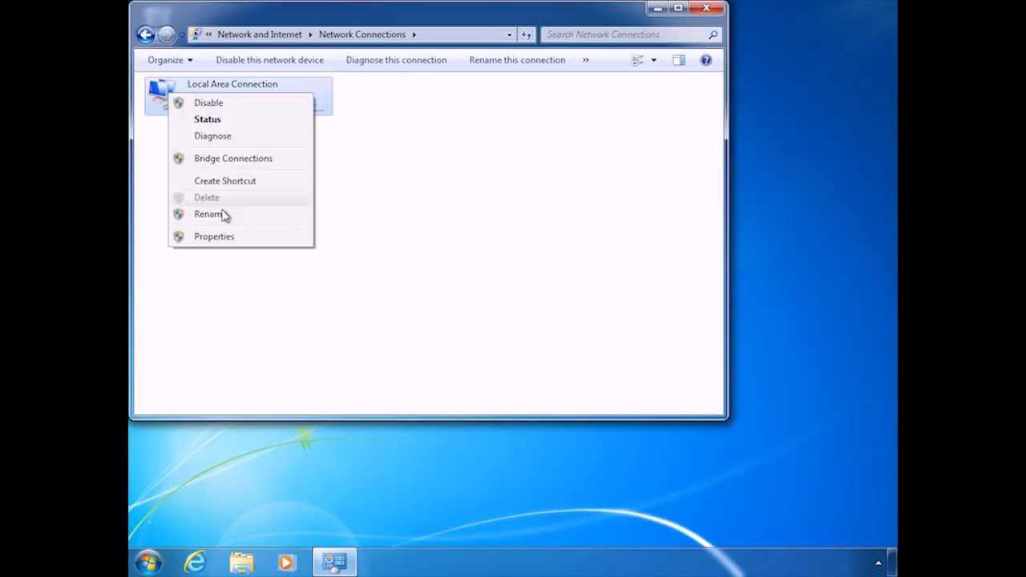
left_click(225, 236)
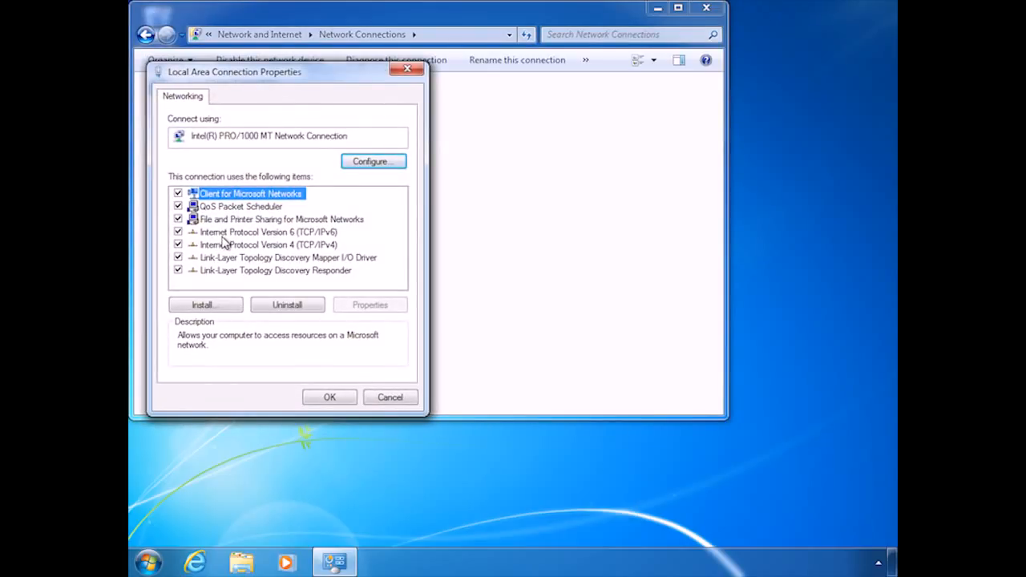
left_click(235, 245)
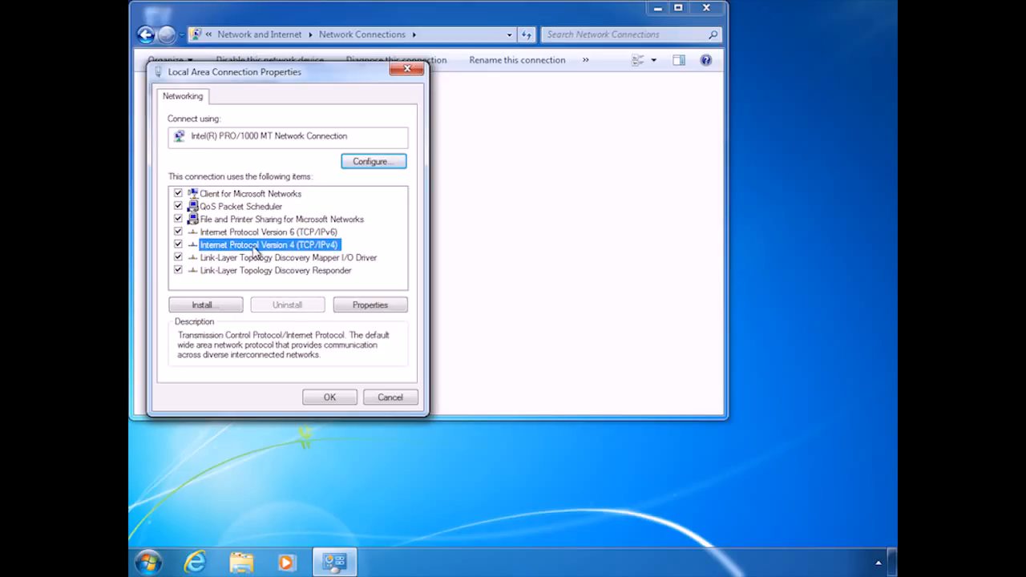
left_click(354, 308)
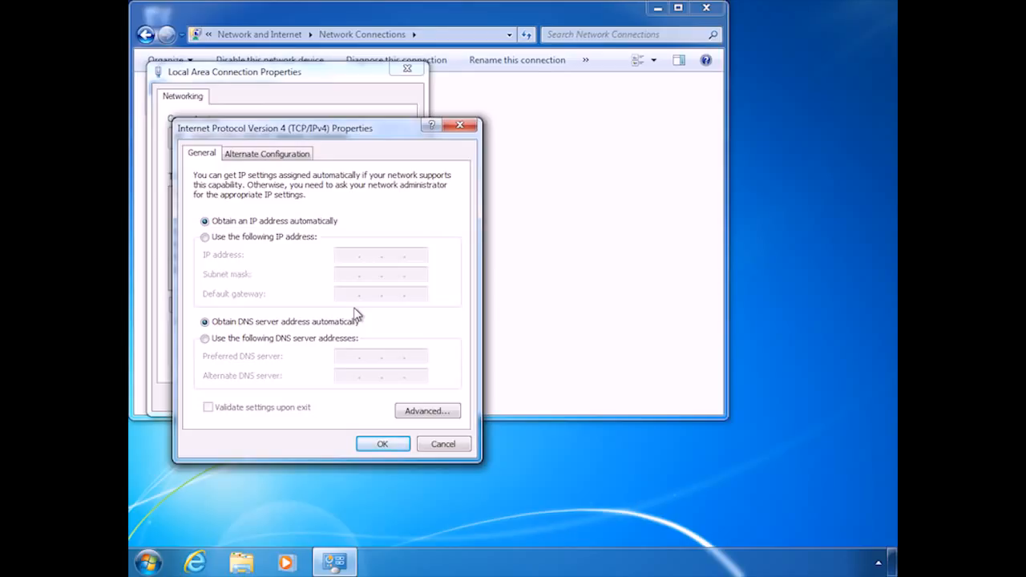
Assign the static IP address 192.168.10.240, keep the suggested subnet mask, and set the default gateway to 192.168.10.1.
left_click(205, 238)
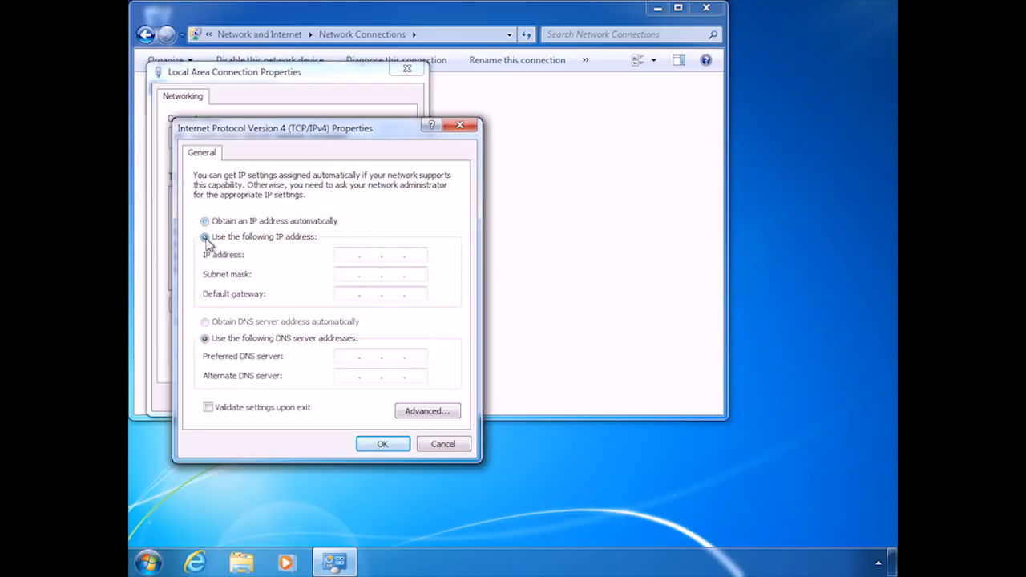
left_click(346, 255)
type("192.168.10.100")
key("BackSpace")
key("BackSpace")
type("0")
key("BackSpace")
type("1")
key("BackSpace")
key("BackSpace")
type("240")
key("Tab")
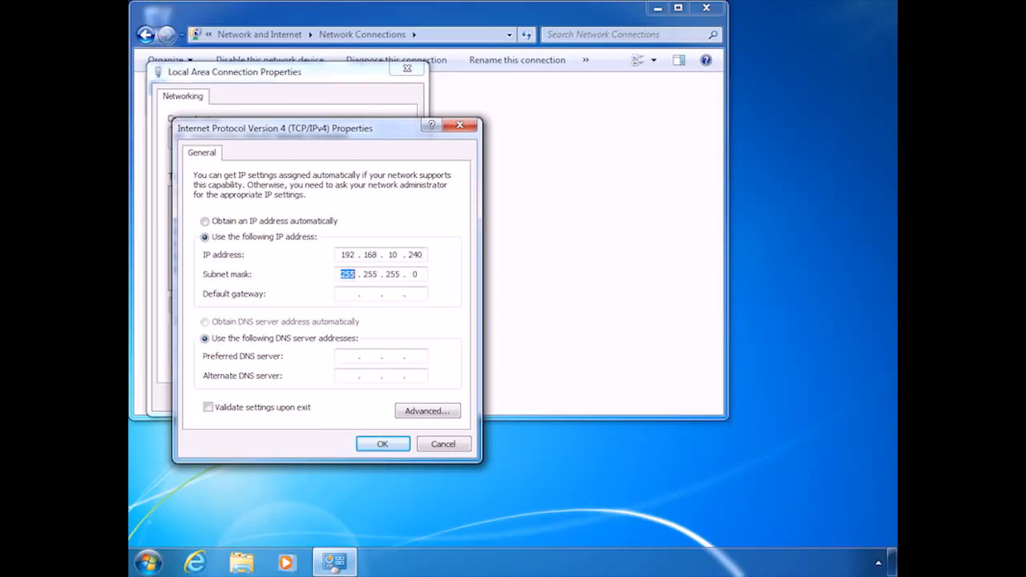
key("Tab")
type("192.168.10.1")
Set the preferred DNS server to 192.168.1.11 and the alternate DNS server to 192.168.1.12.
left_click(341, 357)
type("192 . 168 . 10 . 1")
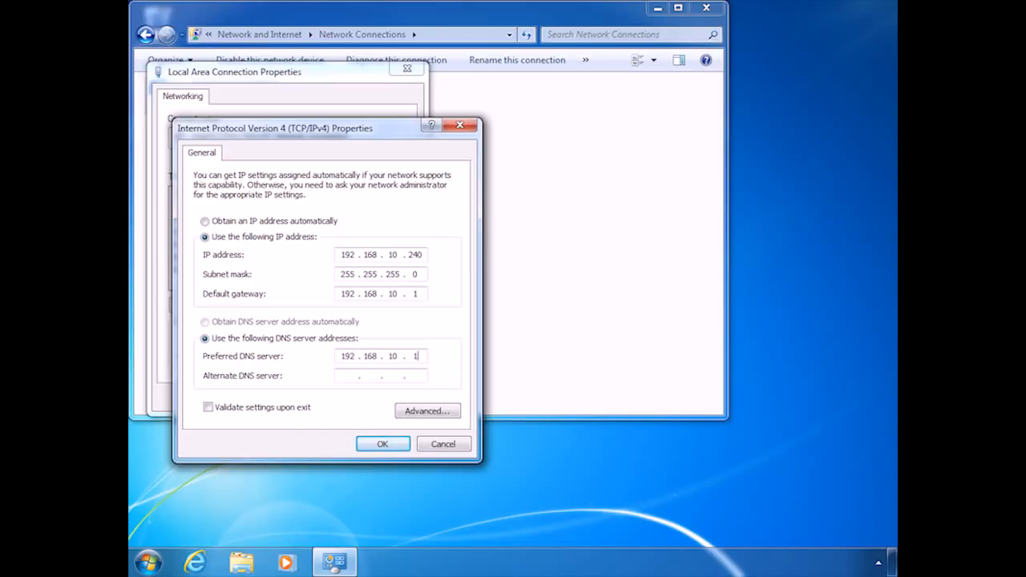
key("BackSpace")
key("BackSpace")
type(".11")
key("Tab")
type("192 . 168 . 1 . 12")
Switch both the IP address and the DNS server address back to being obtained automatically.
left_click(205, 222)
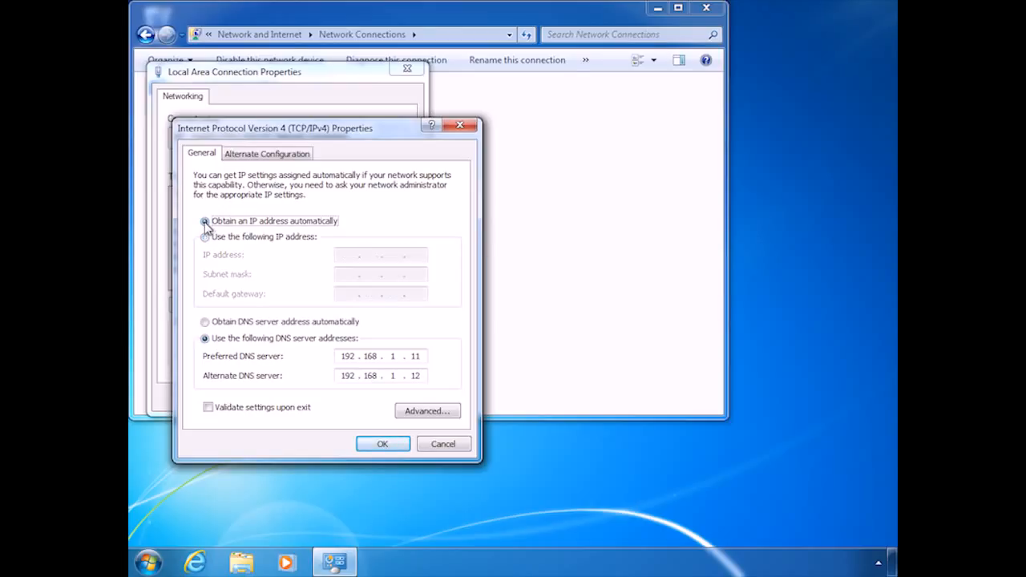
left_click(206, 325)
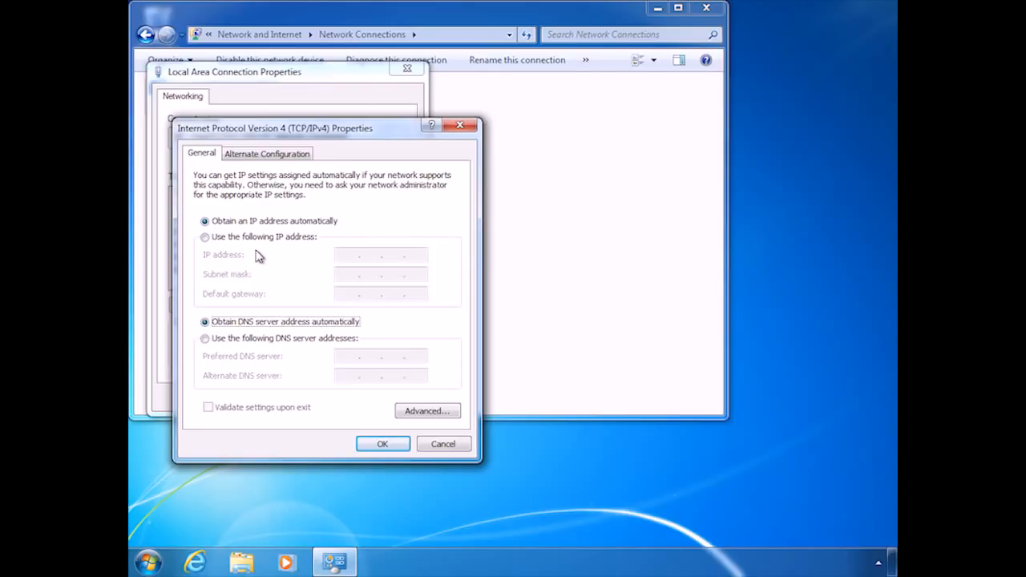
Try the user-configured option in the alternate configuration, restore the automatic private IP address, and return to the general settings.
left_click(259, 157)
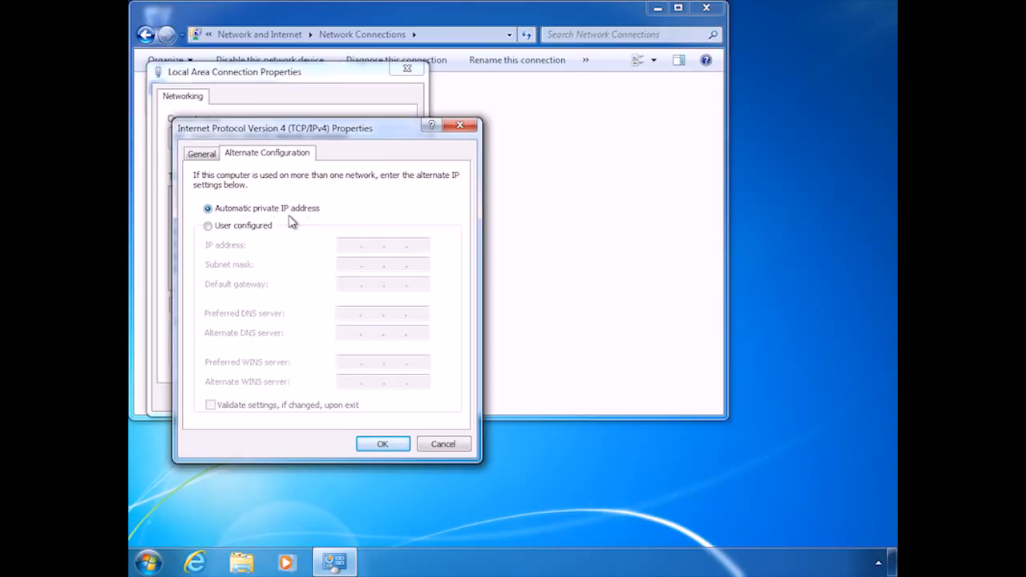
left_click(208, 227)
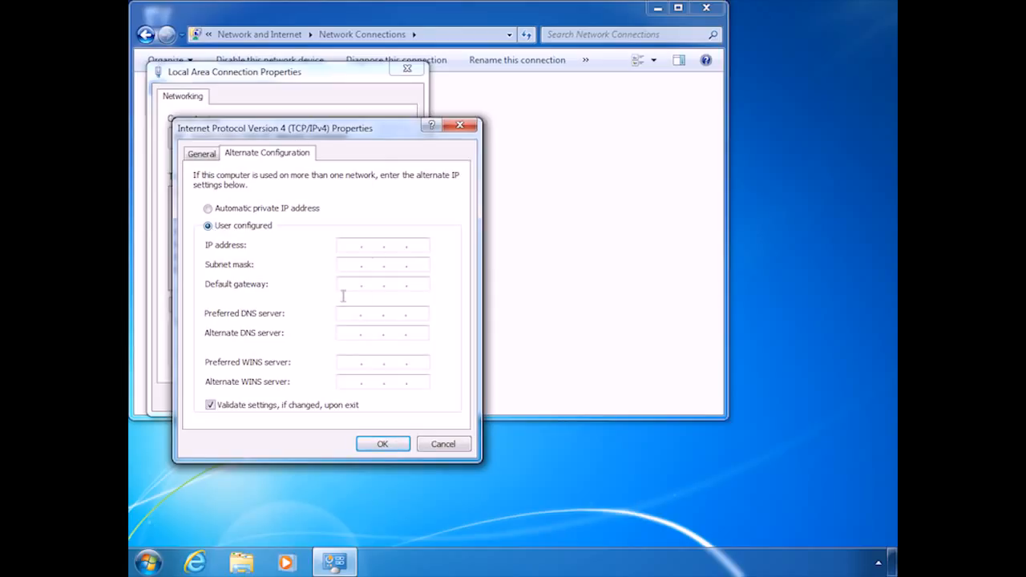
left_click(208, 208)
left_click(201, 153)
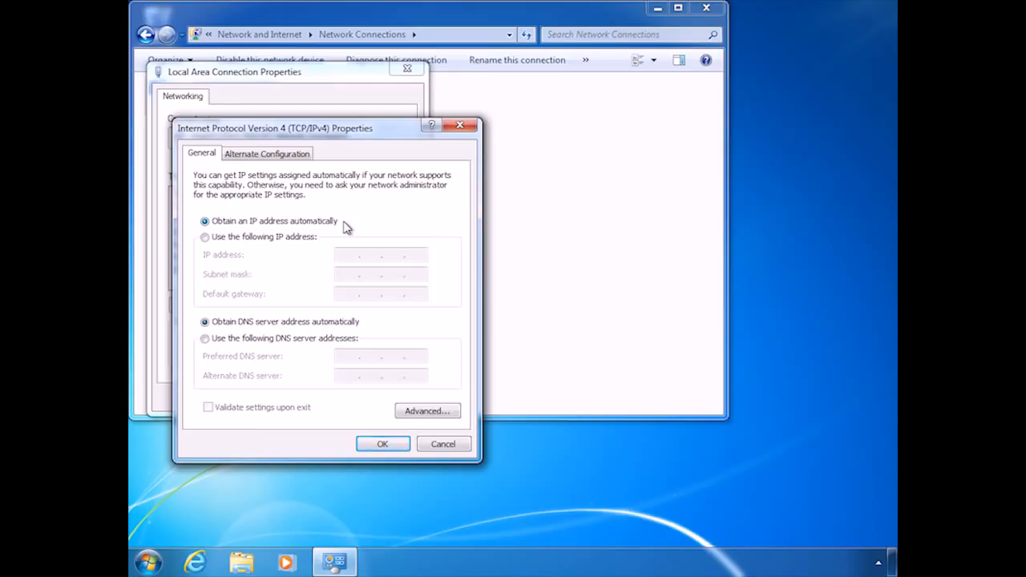
Try manual IP addressing in the general settings and restore automatic IP and DNS server addresses.
left_click(205, 237)
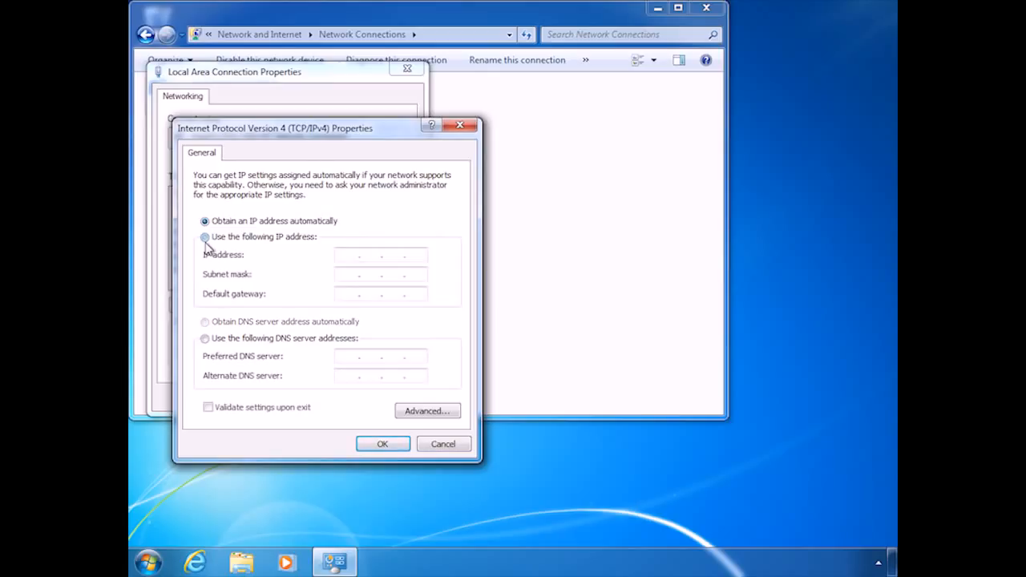
left_click(206, 222)
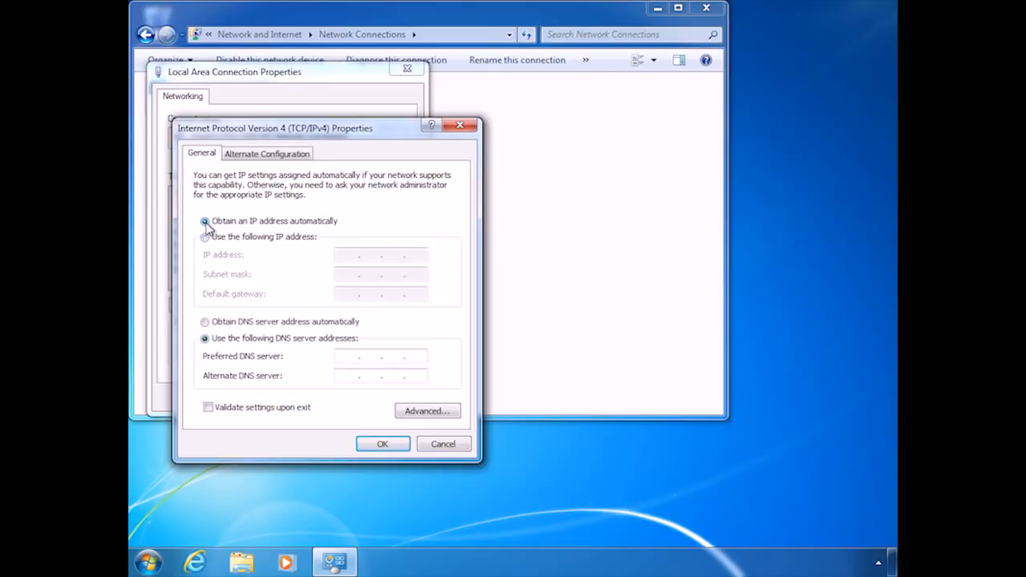
left_click(205, 322)
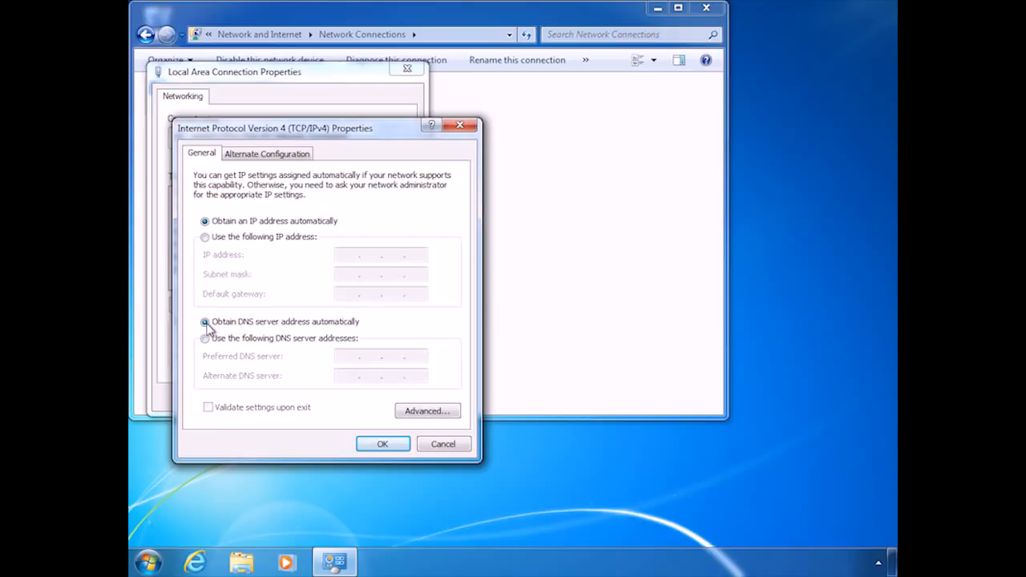